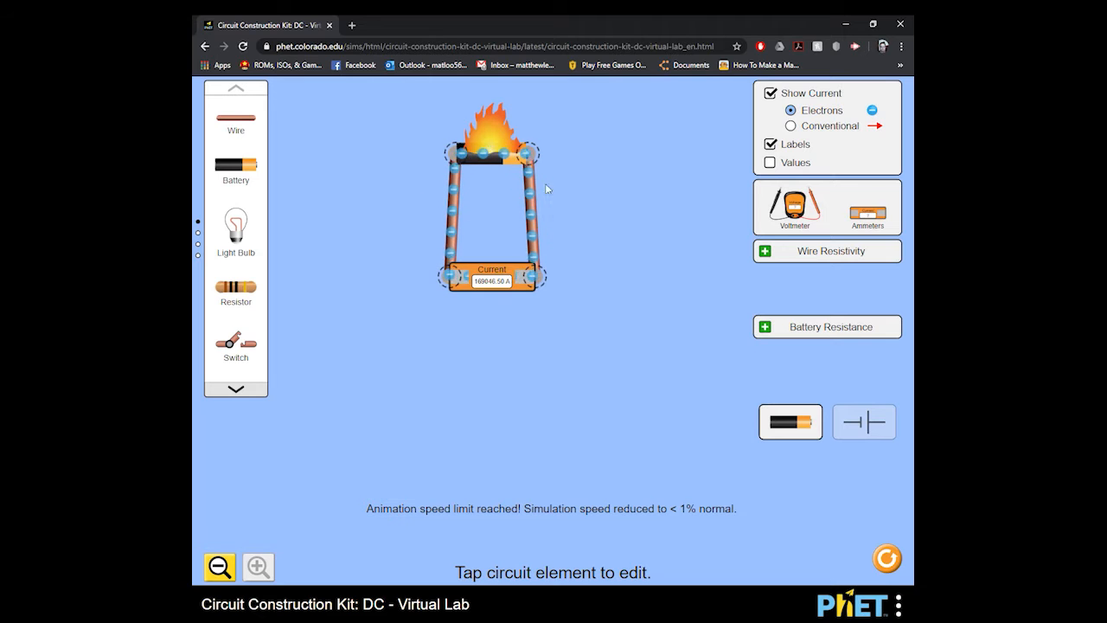
Step: Insert a resistor in series to the left of the ammeter, replacing the circuit's left wire with one from the resistor to the battery
left_click(451, 250)
left_click(551, 559)
left_click_drag(510, 285, 544, 288)
left_click_drag(243, 290, 441, 278)
left_click_drag(255, 130, 405, 278)
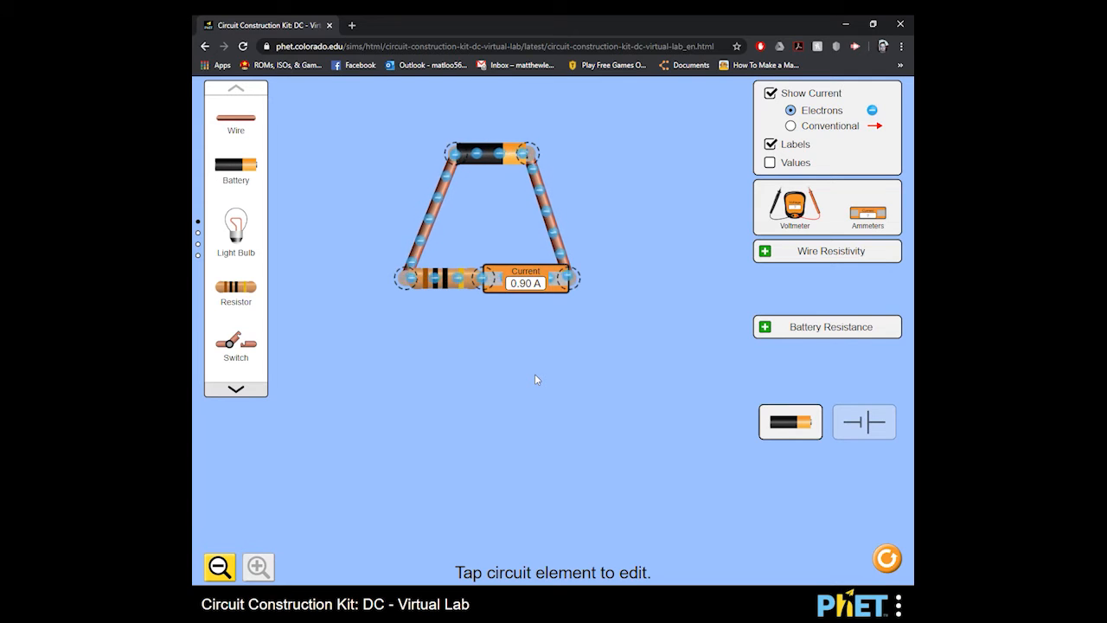
Step: Add a voltmeter below the circuit and connect its black and red probes across the resistor
left_click_drag(802, 210, 446, 400)
left_click(456, 281)
left_click(606, 311)
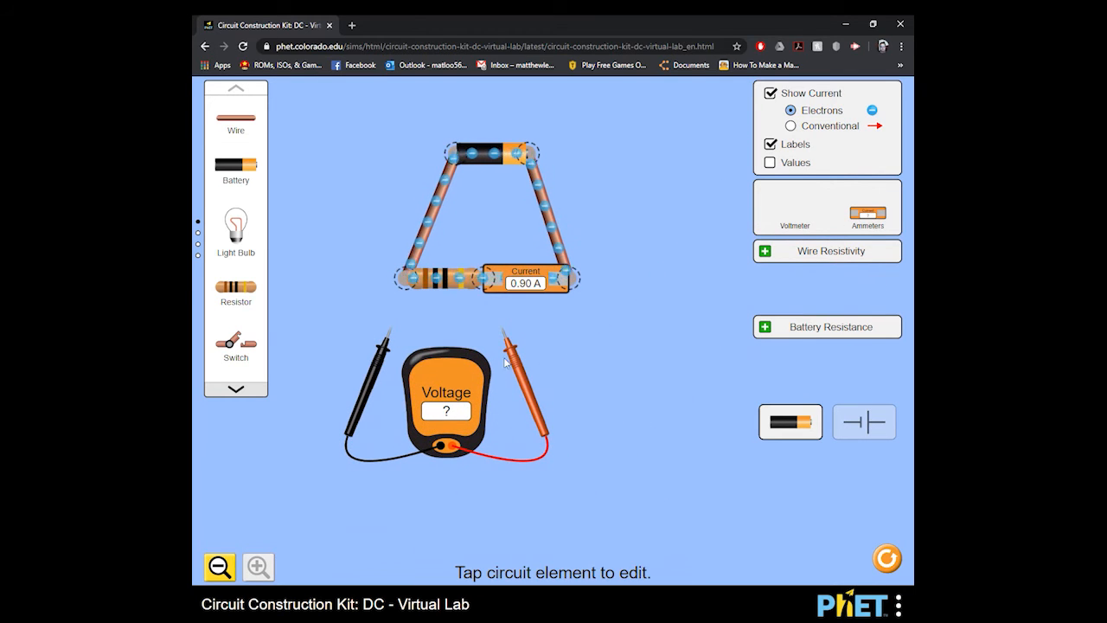
left_click_drag(506, 362, 490, 318)
left_click_drag(378, 388, 395, 321)
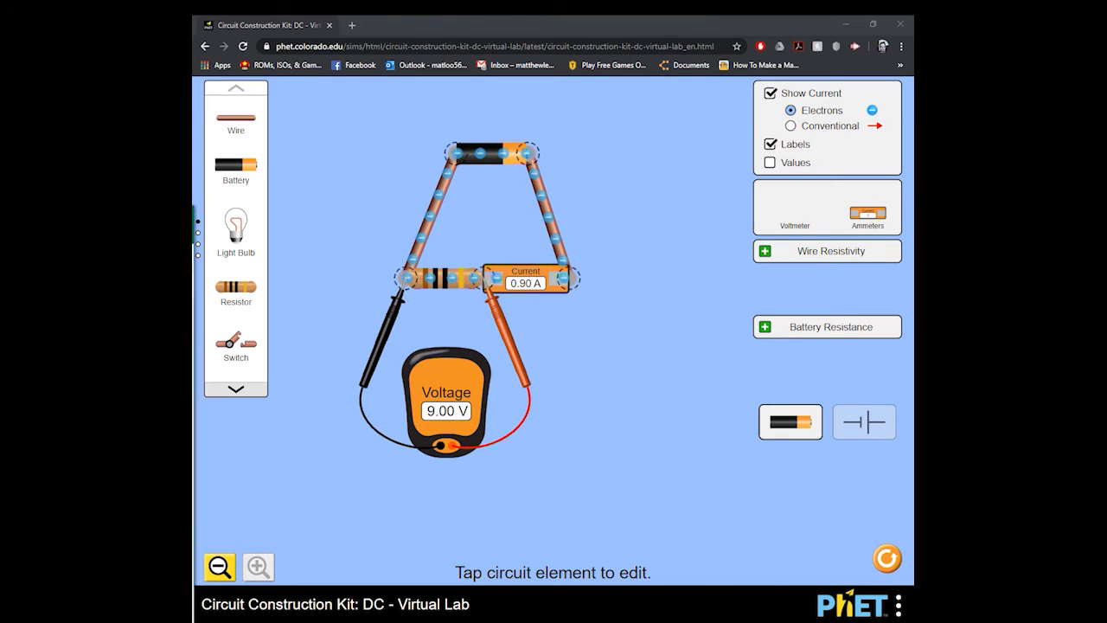
Step: Place the simulation beside the blank Excel workbook and enter the headings "voltage (v)" in A2 and "current (A)" in B2
left_click_drag(194, 218, 914, 225)
left_click(499, 262)
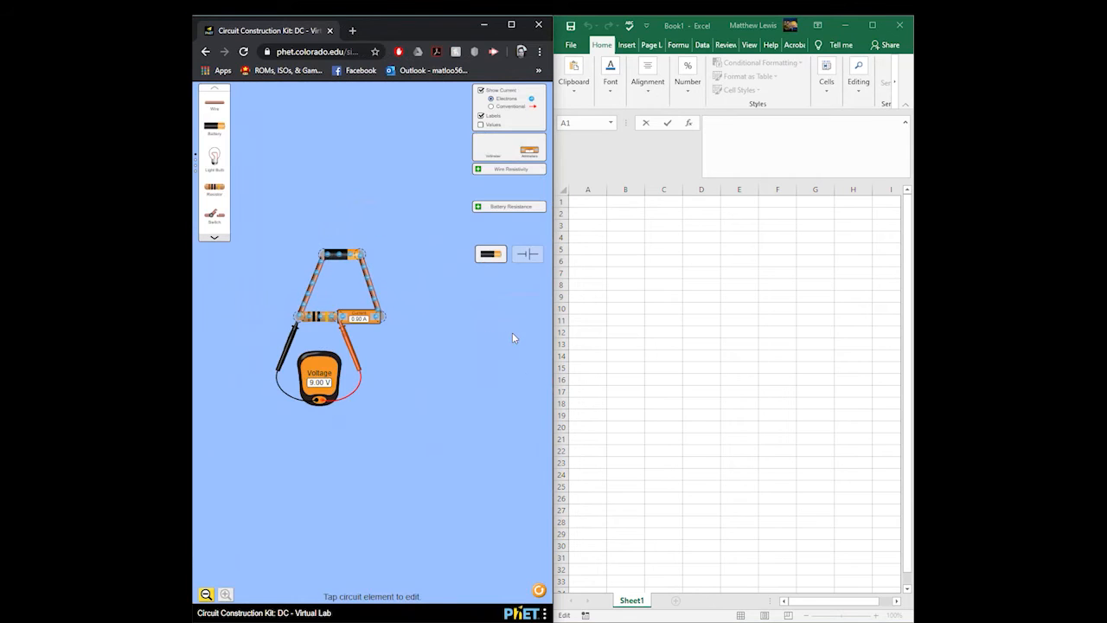
left_click(587, 213)
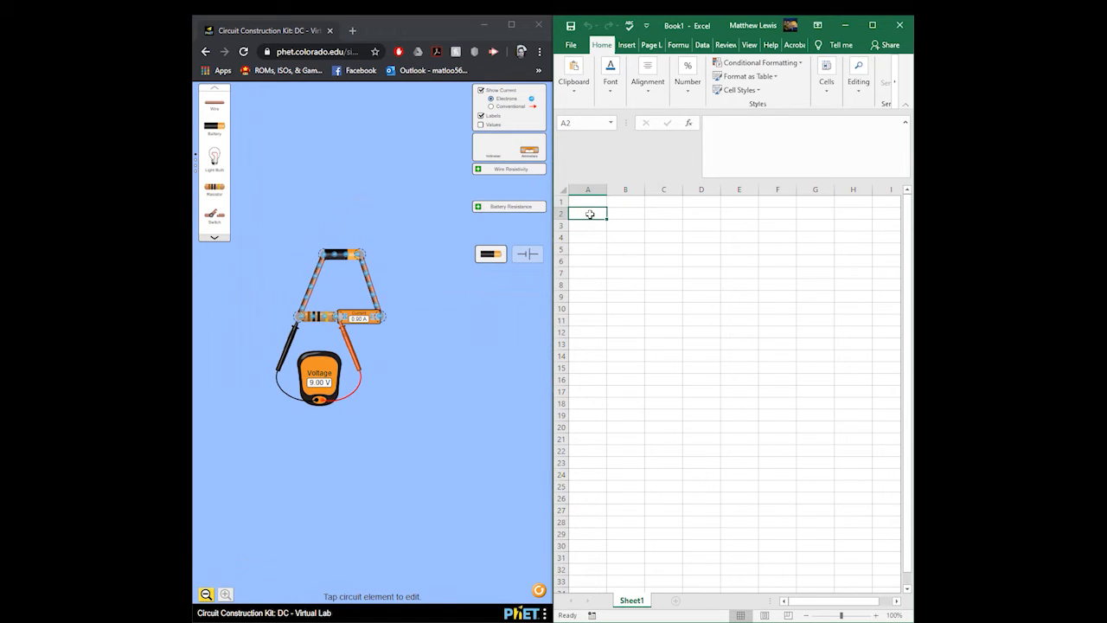
type("volt")
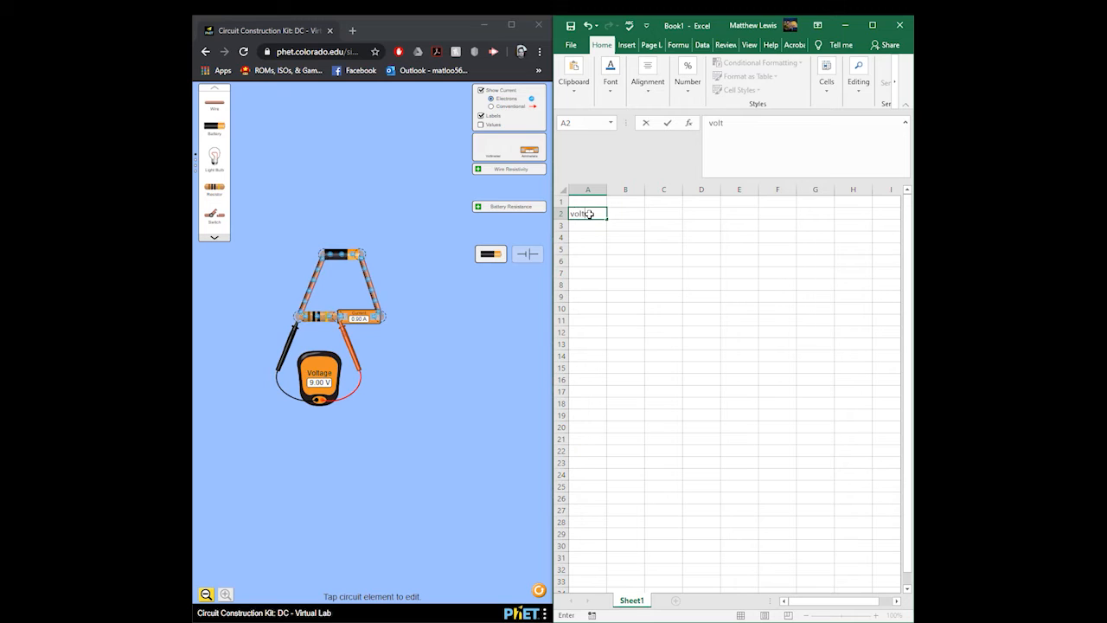
type("age (v")
key("Tab")
type("curr")
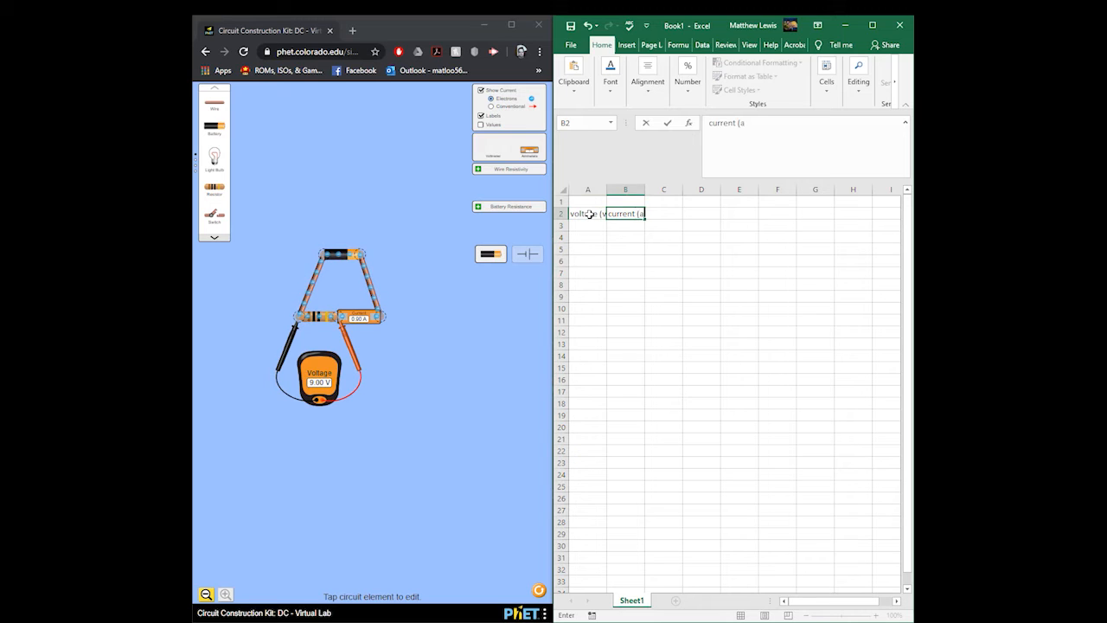
type("ent (Am")
key("BackSpace")
type(")")
Step: Correct the heading in A2 to "voltage (V)" and auto-fit the widths of columns A and B
left_click(589, 213)
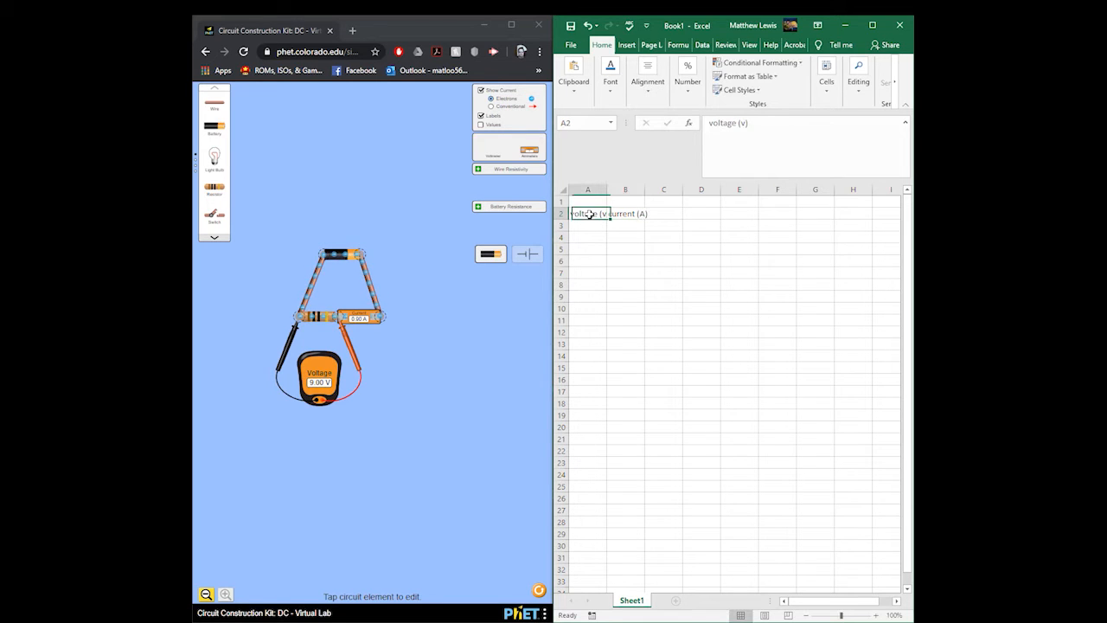
left_click(743, 127)
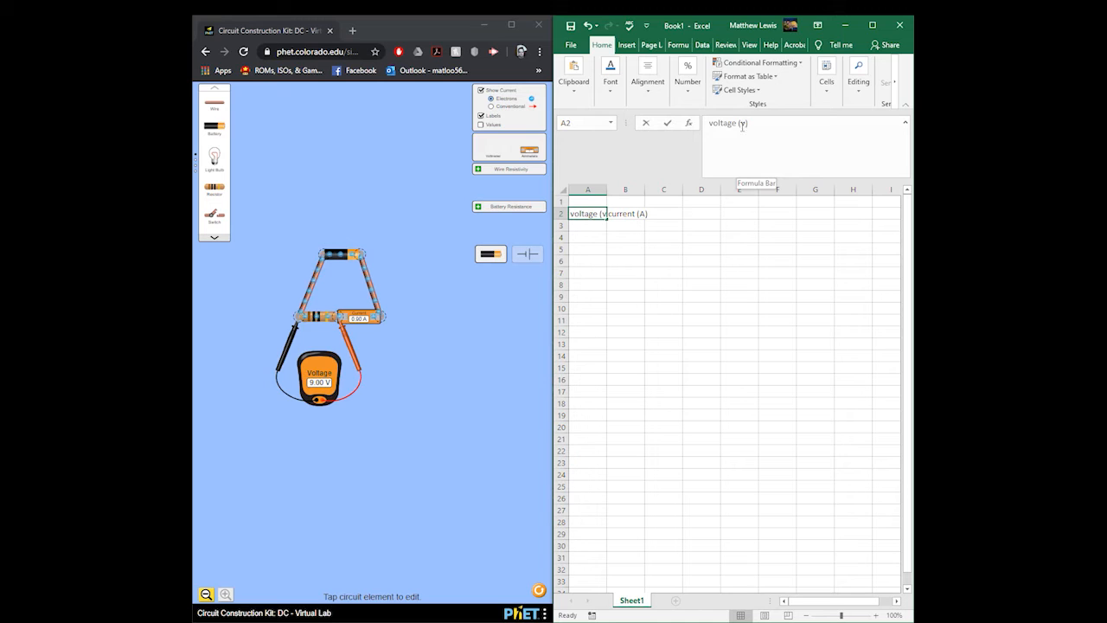
left_click(743, 127)
type("V")
left_click(717, 284)
left_click(588, 224)
double_click(607, 189)
double_click(651, 189)
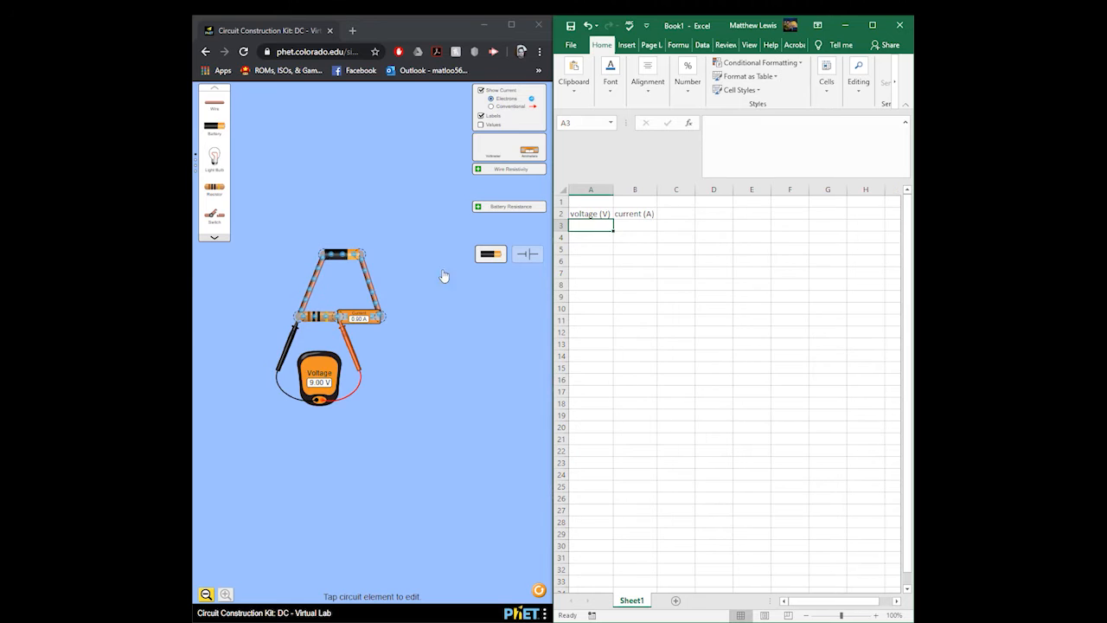
Step: Reduce the battery's voltage to 0 V and record 0 for both voltage and current in row 3
left_click(343, 253)
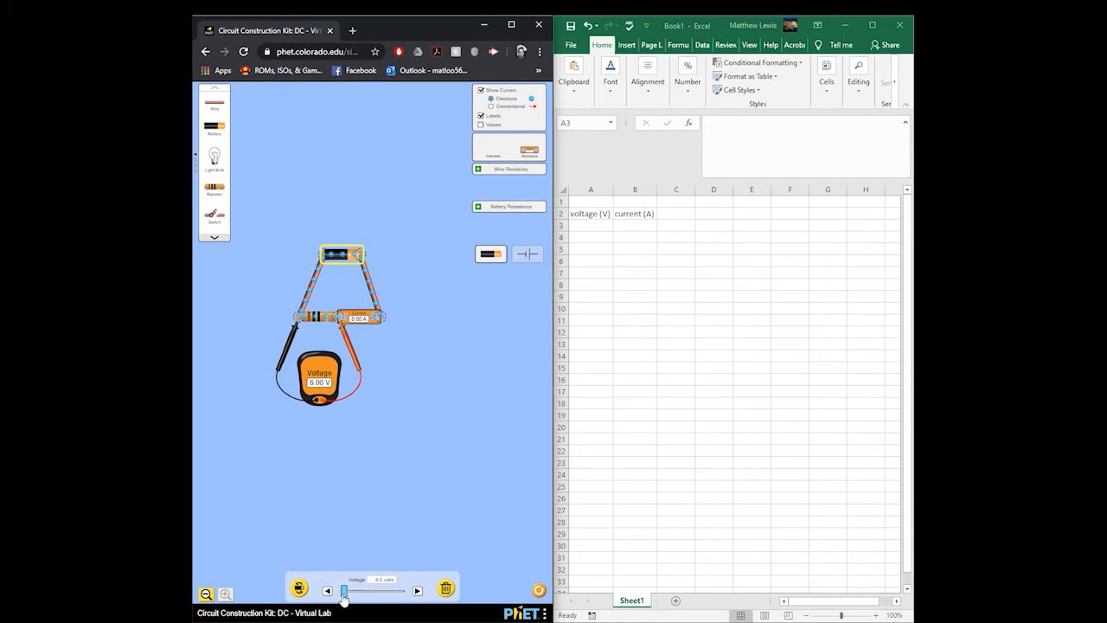
left_click(595, 227)
type("0")
key("Tab")
type("0")
key("Tab")
key("Return")
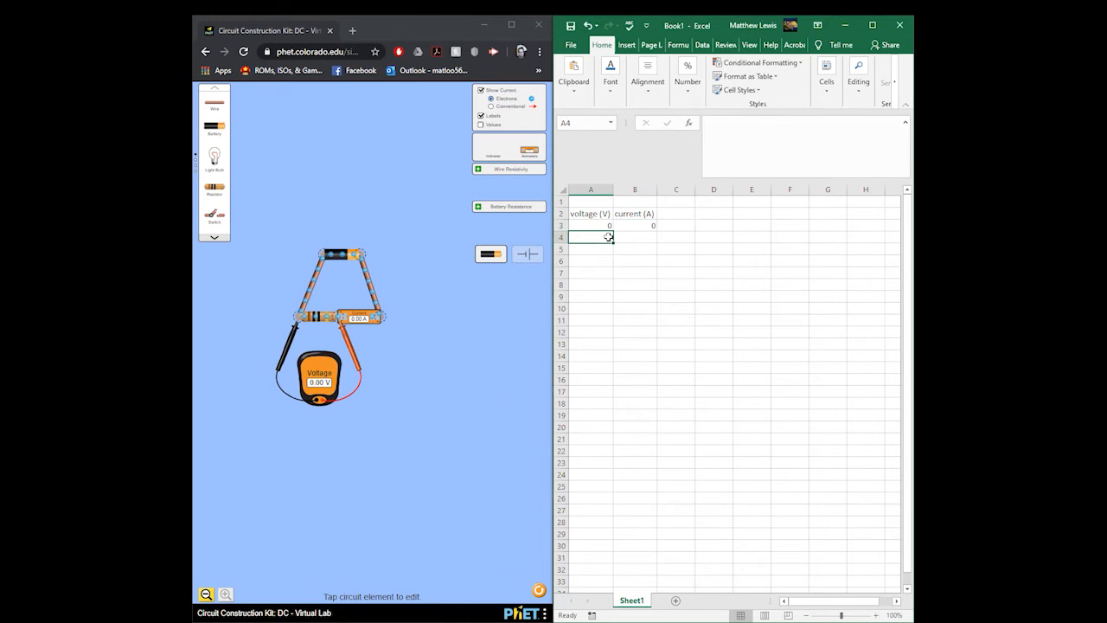
Step: Enter the voltages 1 to 9 in cells A4 to A12
key("Return")
type("25")
key("Return")
type("3")
key("Return")
type("4")
key("Return")
type("5")
key("Return")
type("6 7")
key("Return")
type("889")
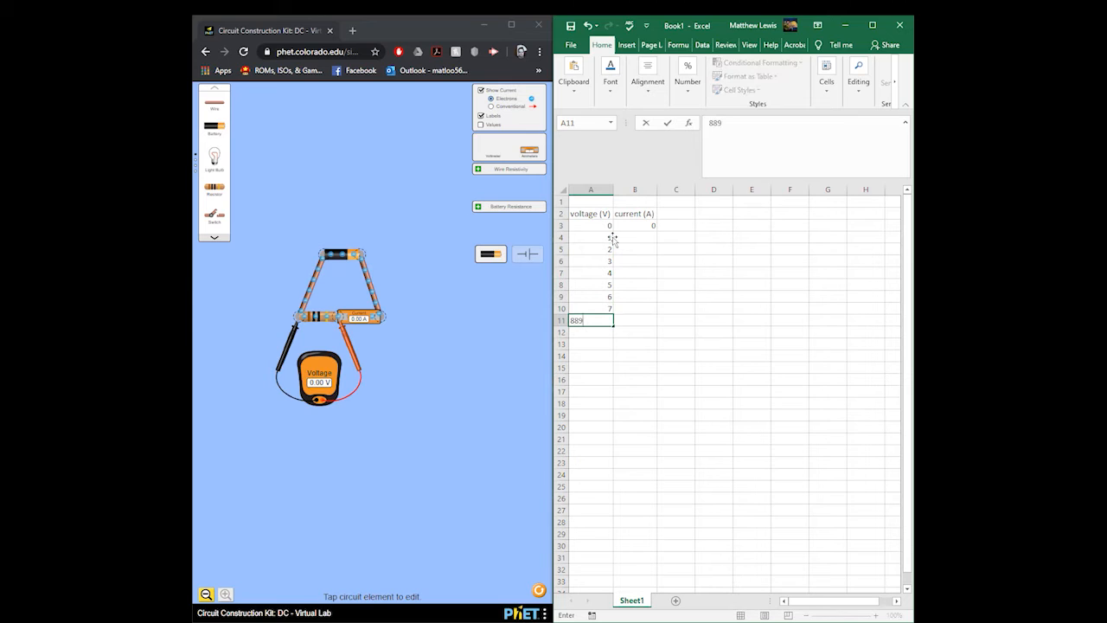
key("BackSpace")
key("Return")
type("9")
key("Return")
key("Right")
key("Up")
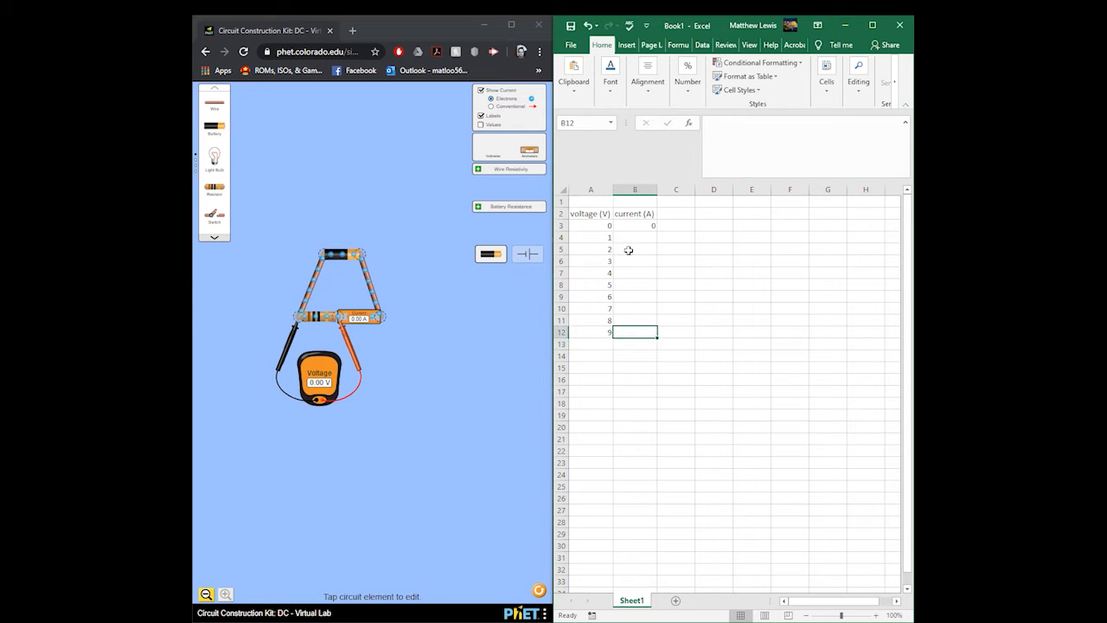
Step: Vary the battery's voltage and record the currents 0.1 to 0.9 A in cells B4 to B12, ending back at 0 V
left_click_drag(636, 214, 636, 332)
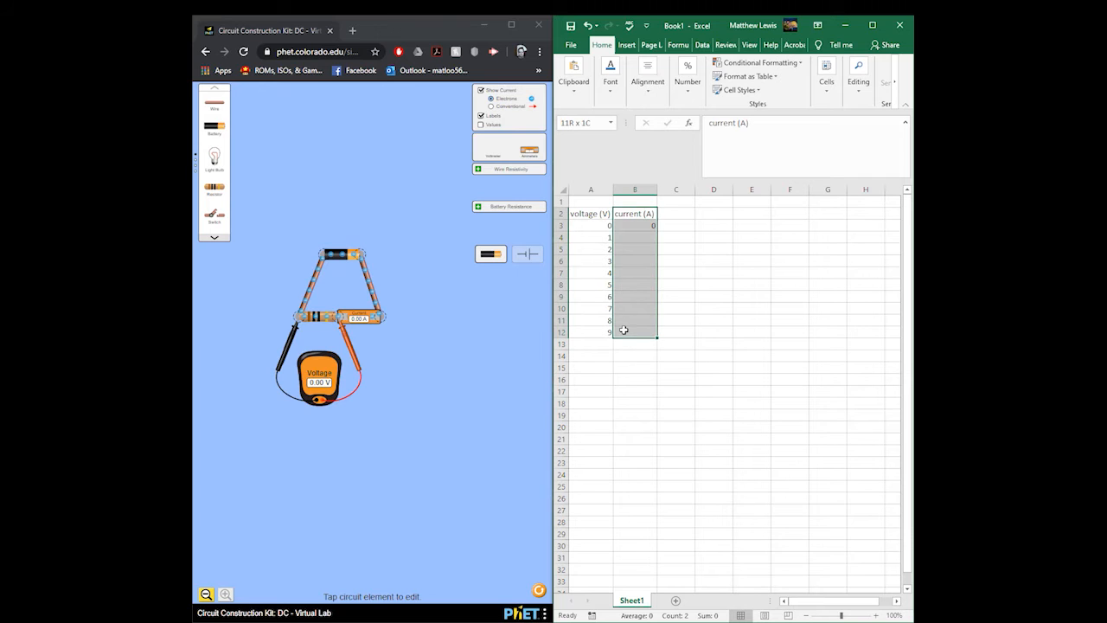
left_click(605, 418)
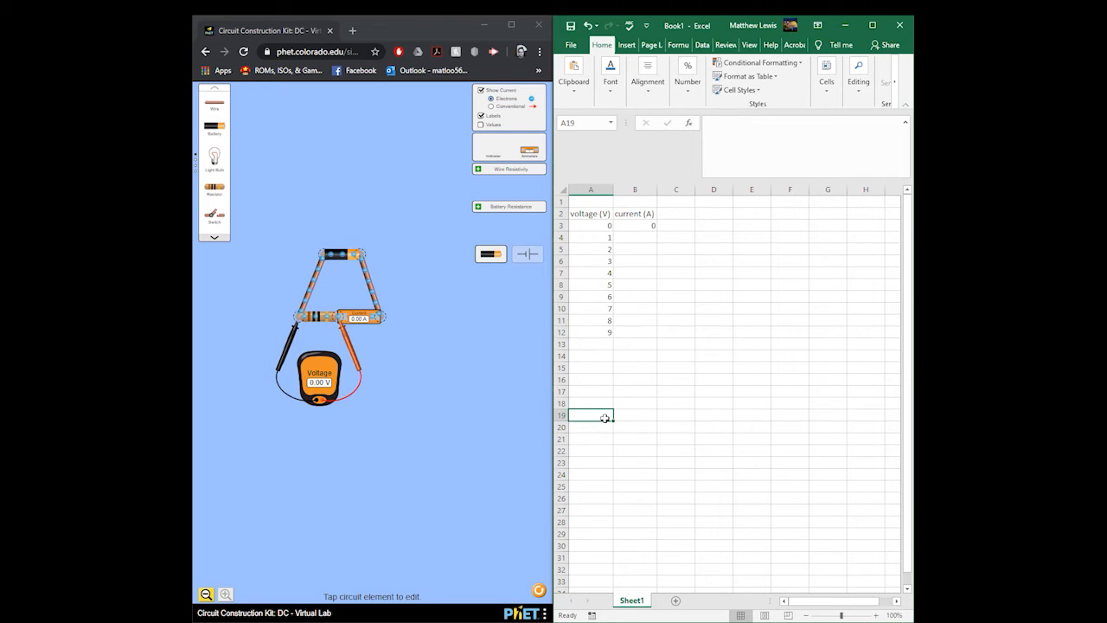
scroll(629, 350, "up", 9, "ctrl")
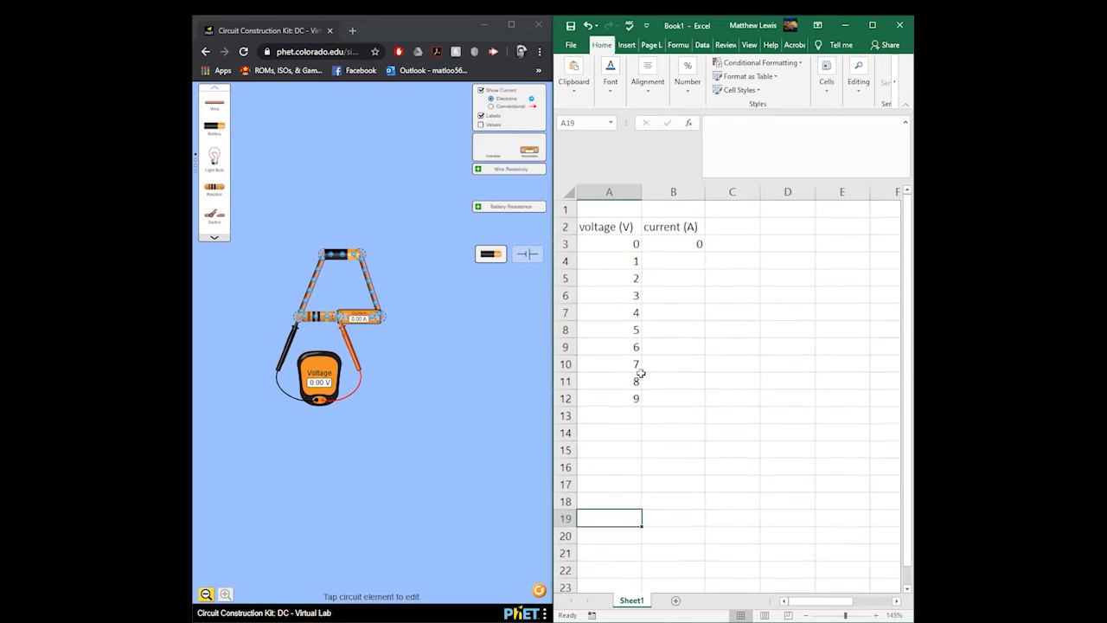
scroll(637, 433, "up", 2)
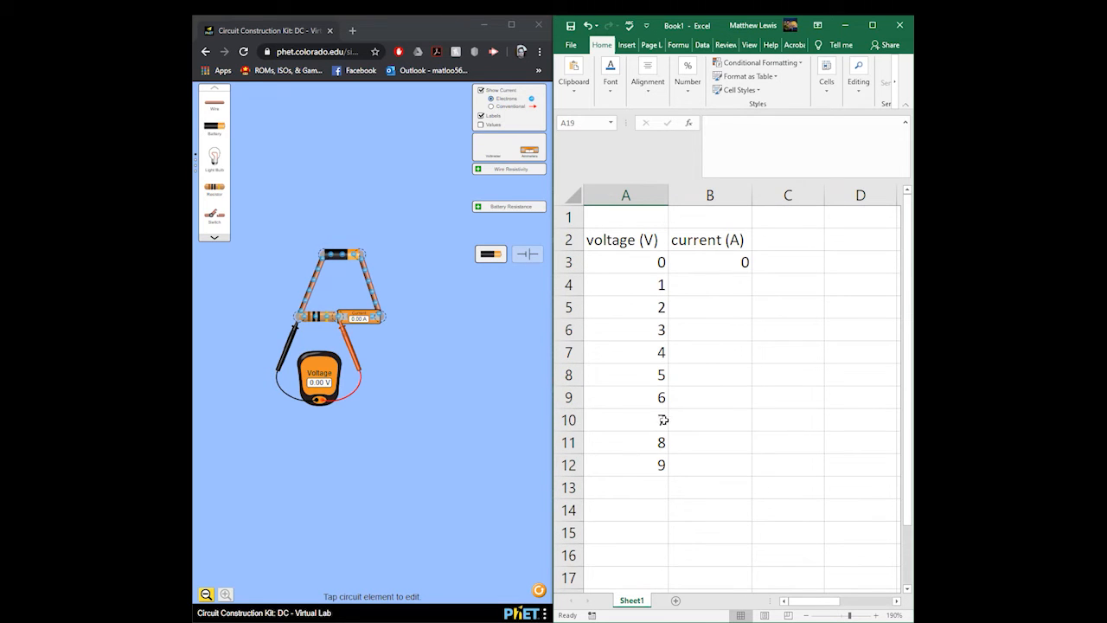
left_click(341, 259)
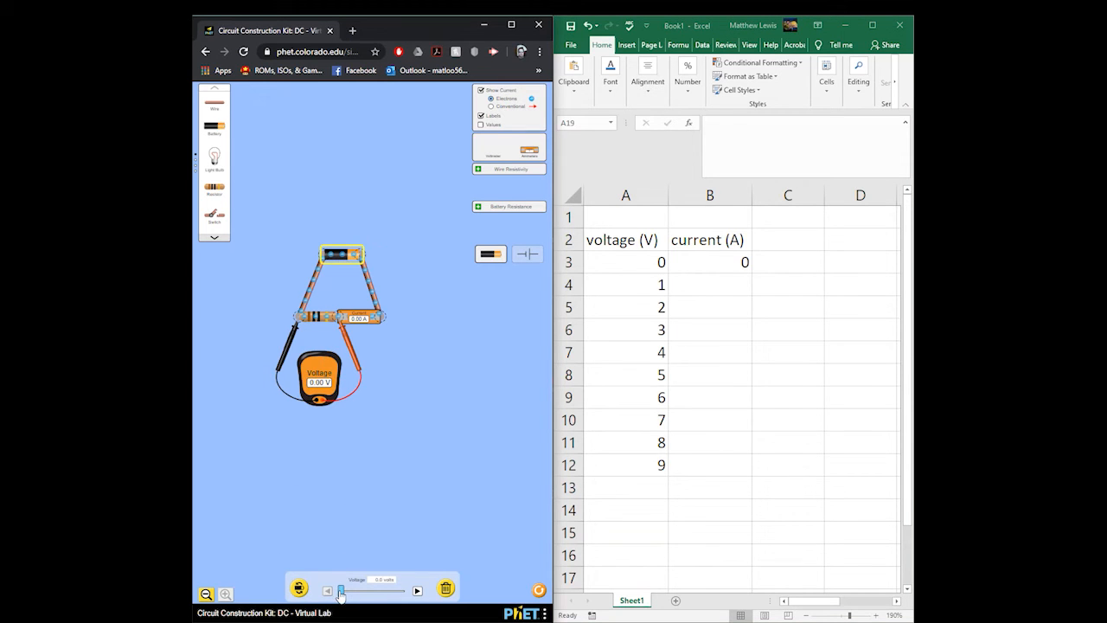
left_click_drag(344, 596, 340, 594)
left_click(434, 481)
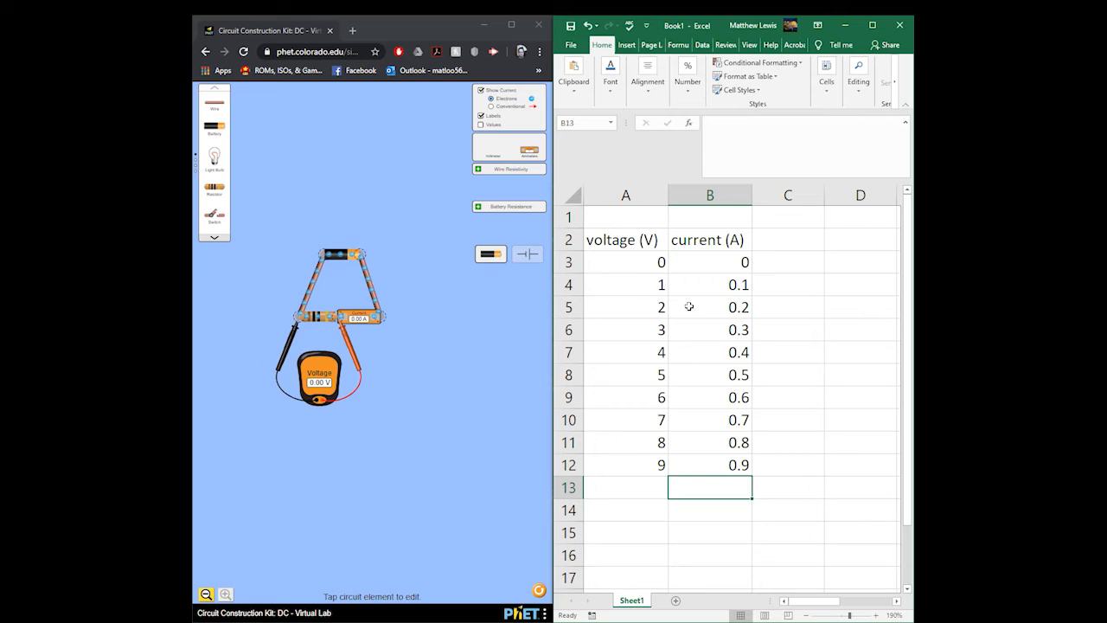
Step: Insert a marker-only scatter chart of the voltage and current data in A2:B12
left_click_drag(634, 239, 697, 461)
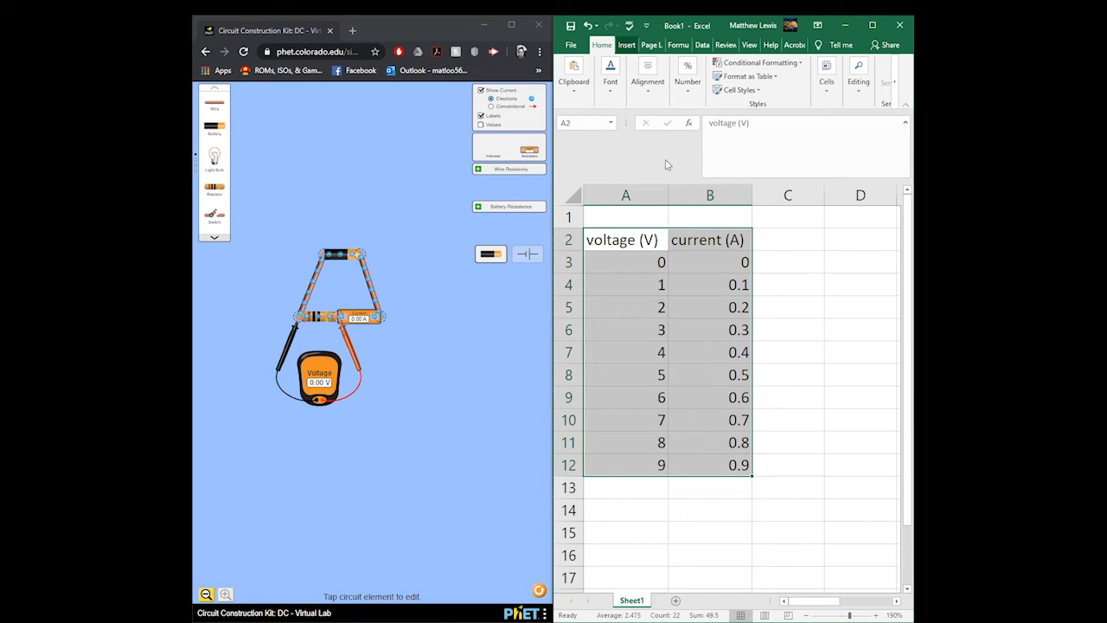
left_click(627, 45)
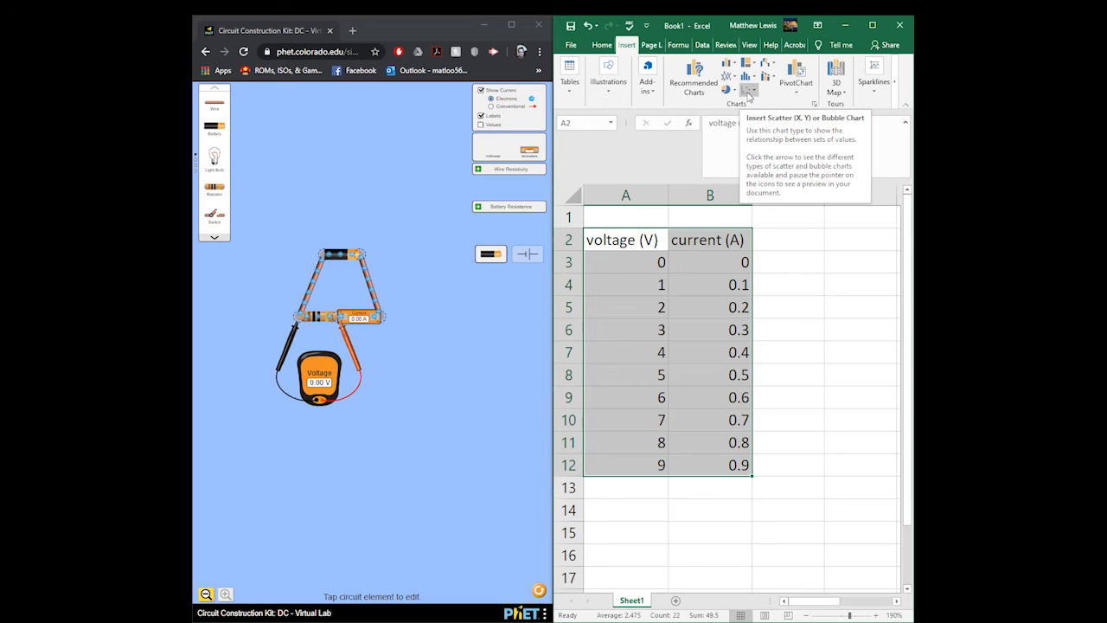
left_click(749, 92)
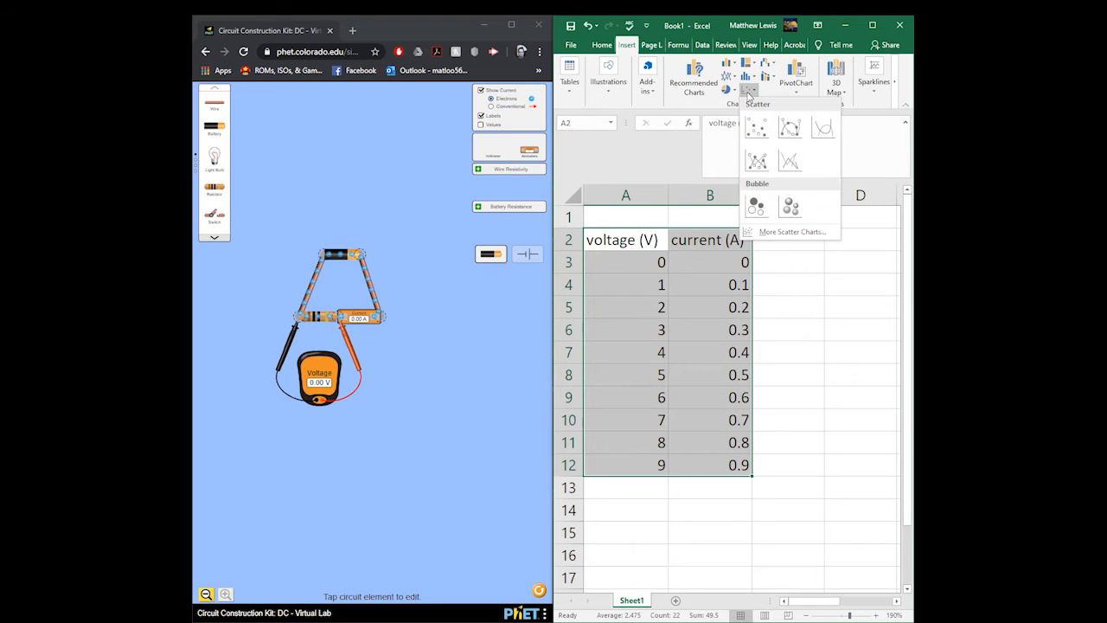
left_click(756, 128)
Step: Move the scatter chart to a new sheet named Chart1
right_click(756, 254)
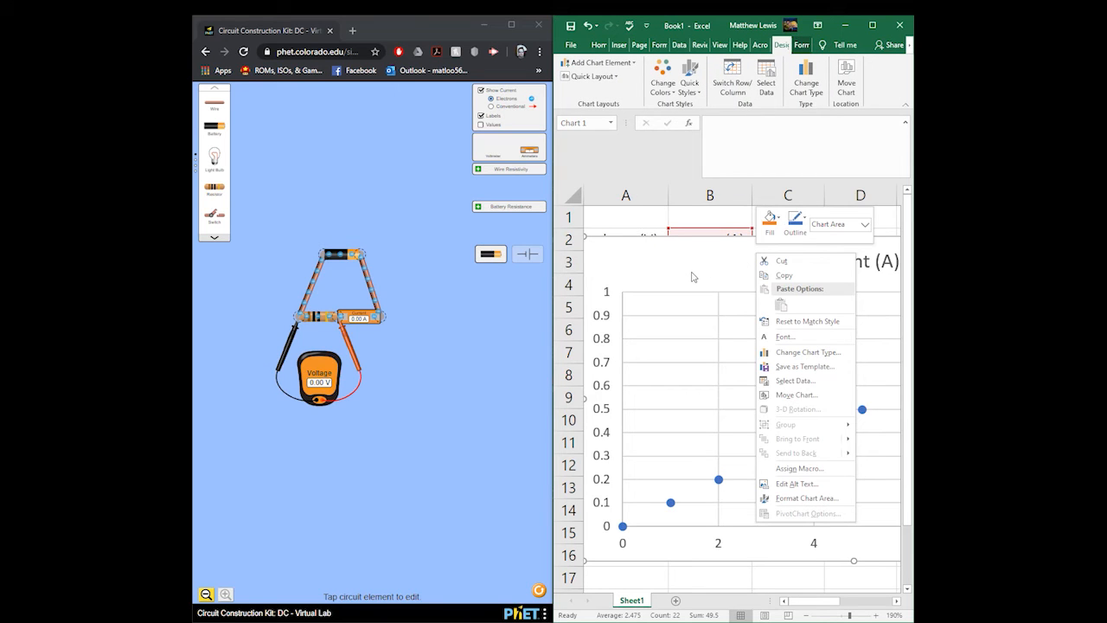
left_click(816, 396)
left_click(697, 379)
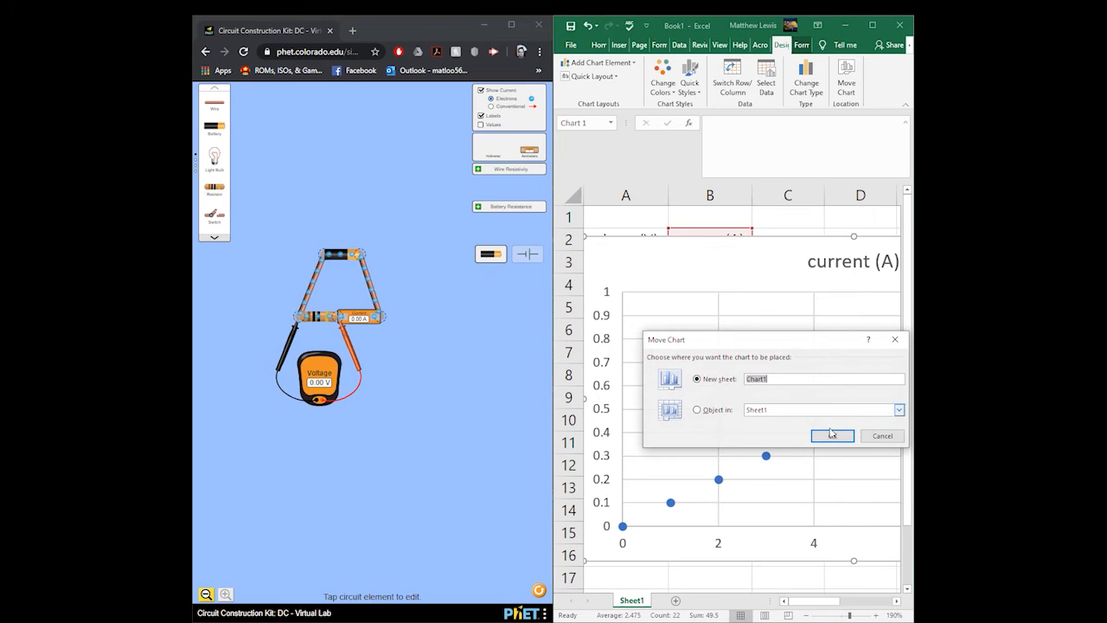
left_click(830, 436)
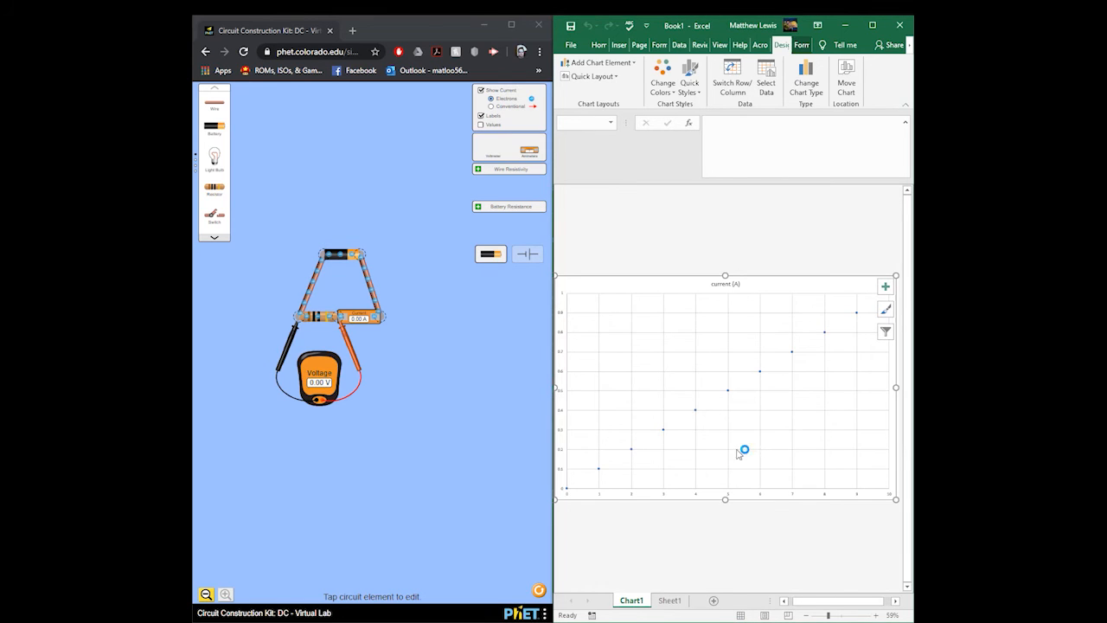
Step: Add a linear trendline to the current series with its intercept set to 0.0 and its equation displayed on the chart
left_click(825, 334)
right_click(825, 334)
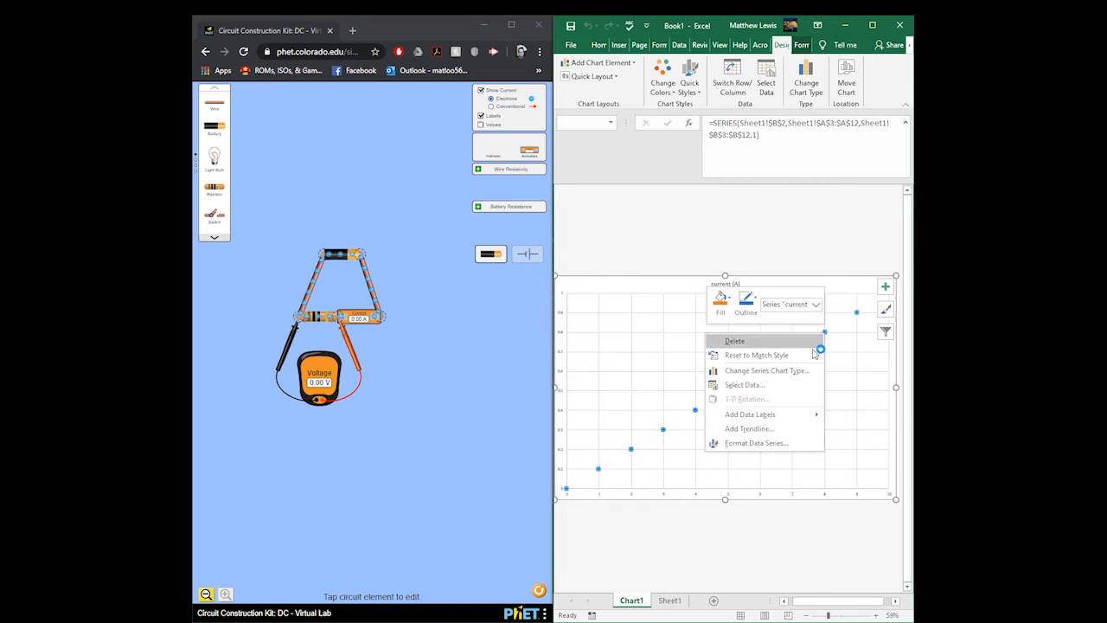
left_click(749, 428)
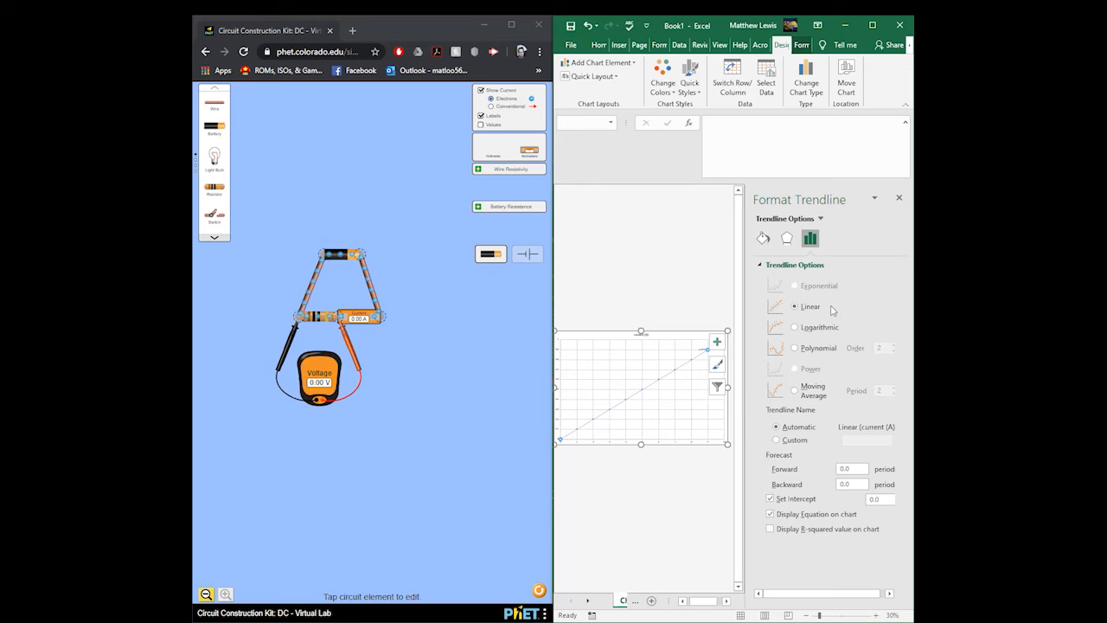
left_click(899, 199)
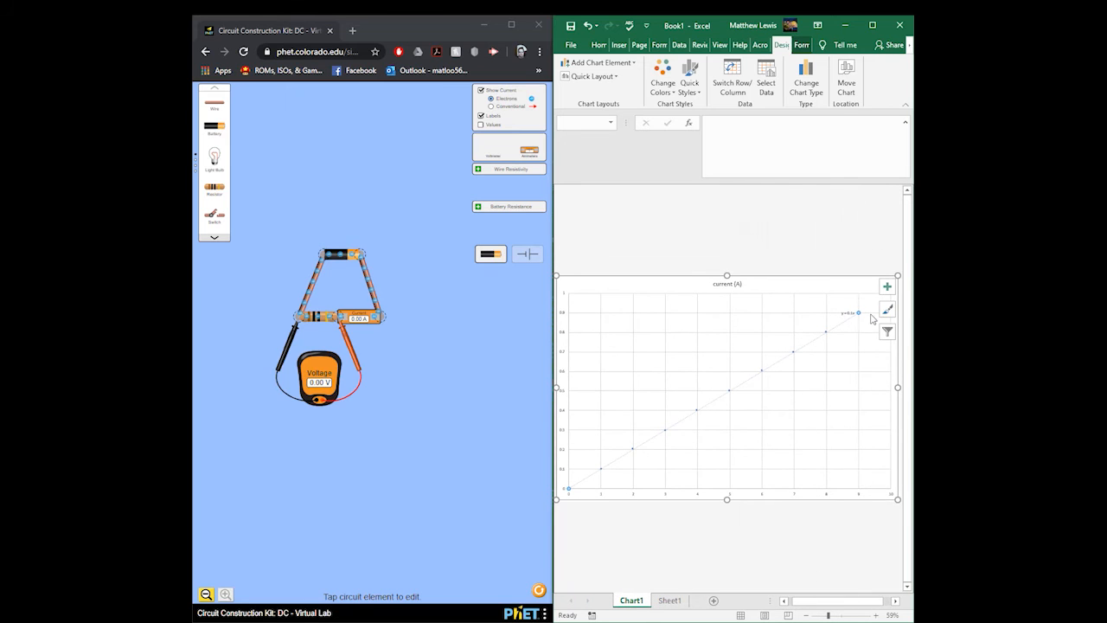
Step: Examine the trendline's equation near its upper end to read the gradient
scroll(844, 326, "up", 2)
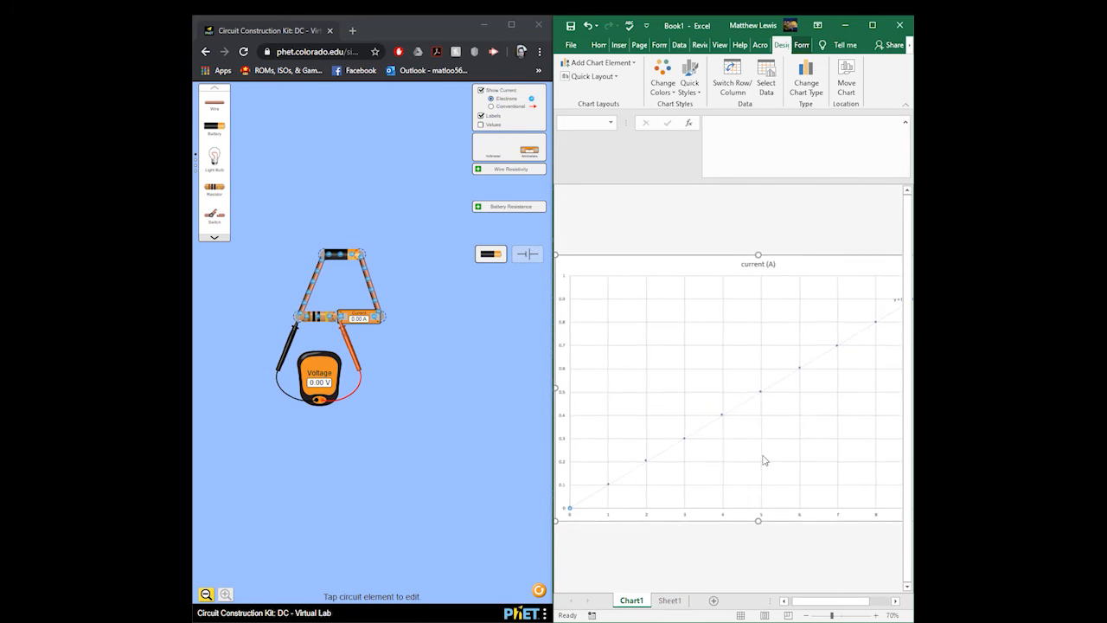
scroll(795, 398, "up", 1)
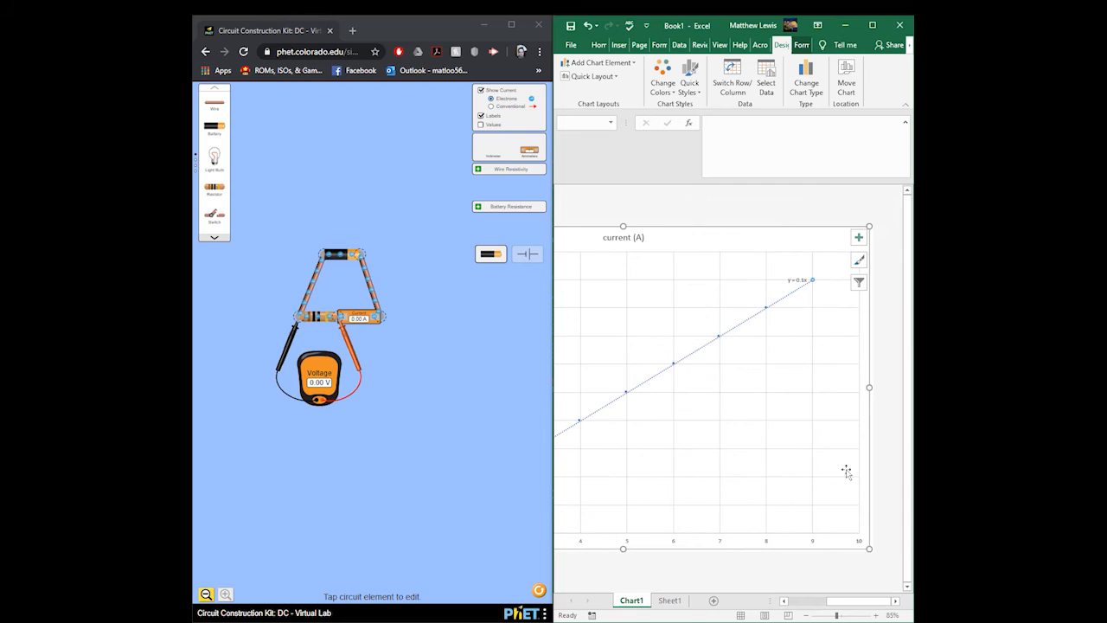
scroll(838, 312, "up", 1)
left_click_drag(831, 602, 872, 610)
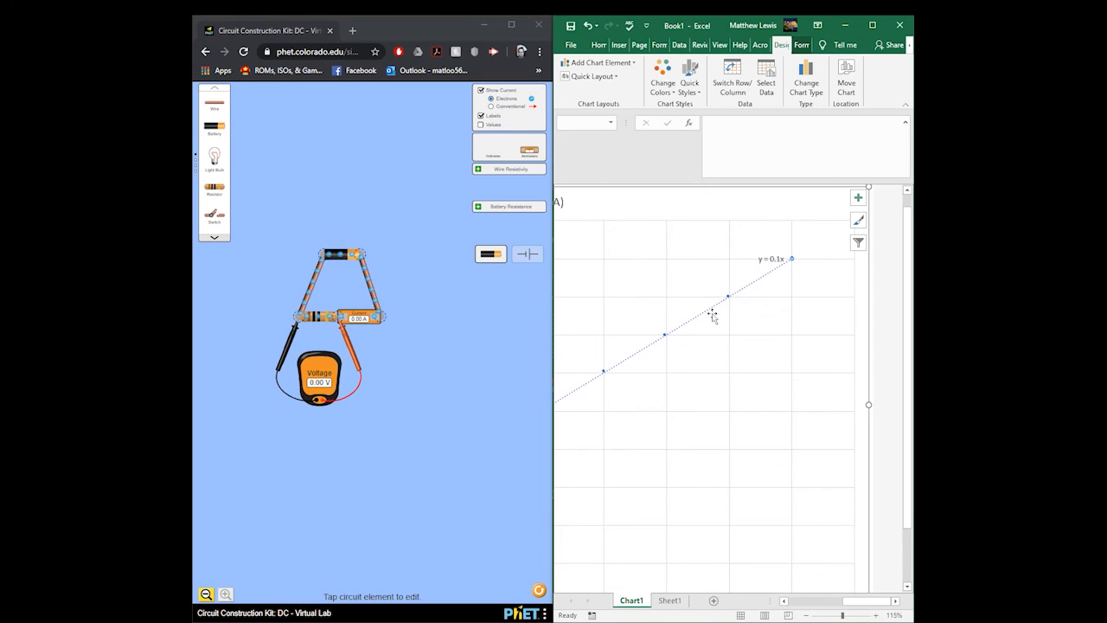
left_click_drag(872, 601, 850, 604)
scroll(804, 556, "down", 3)
scroll(805, 509, "up", 1)
scroll(722, 515, "up", 1)
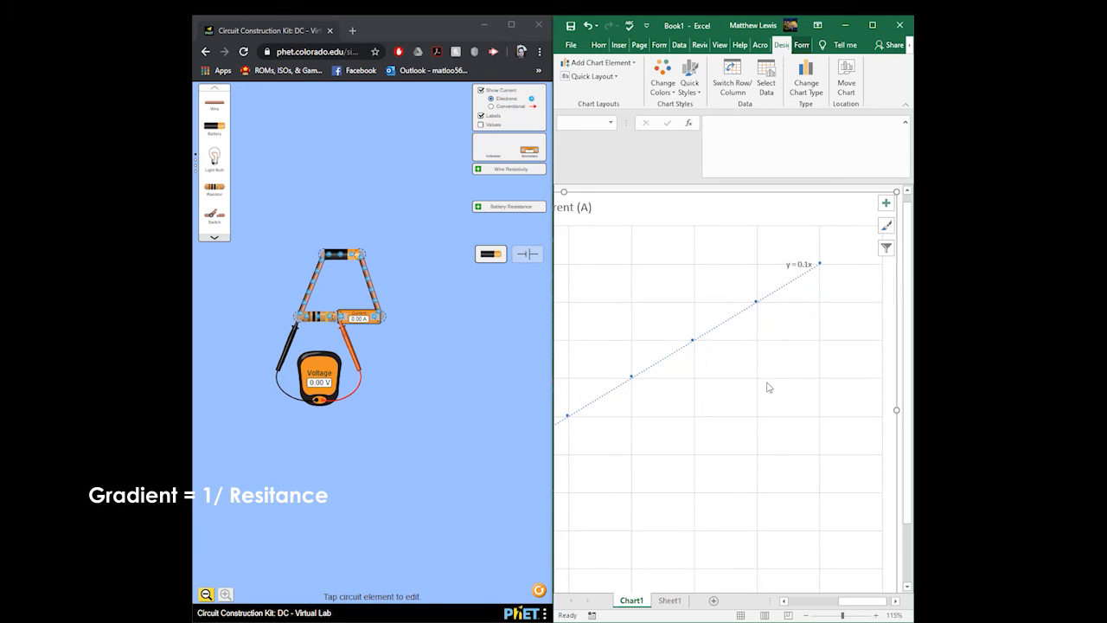
scroll(734, 467, "up", 1)
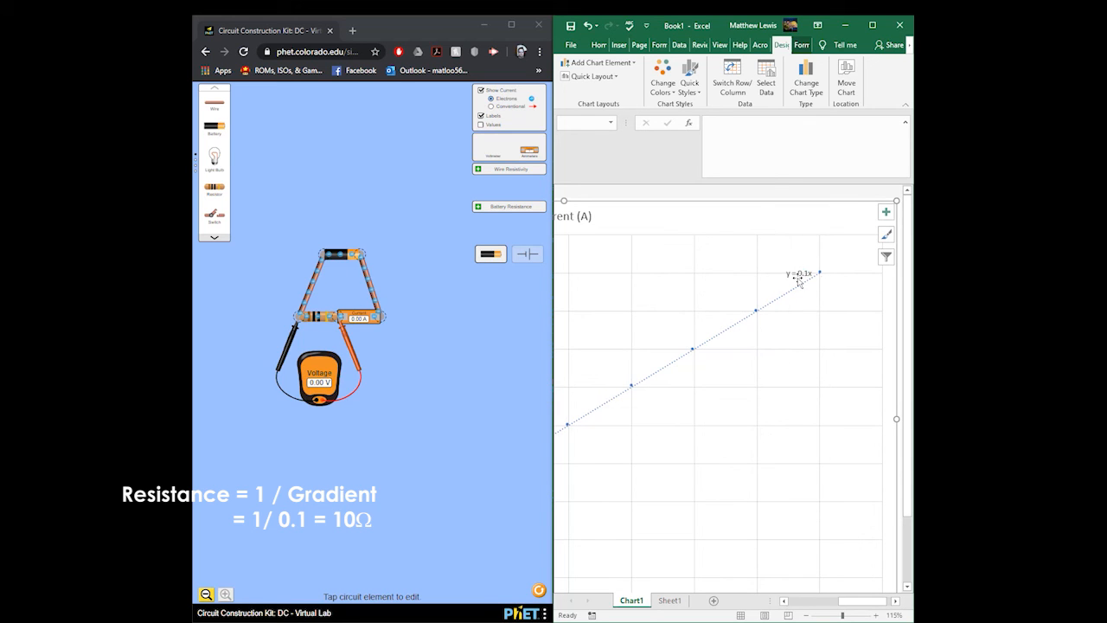
Step: Check the resistor's resistance setting in the circuit and compare it with the plotted trendline
left_click(318, 316)
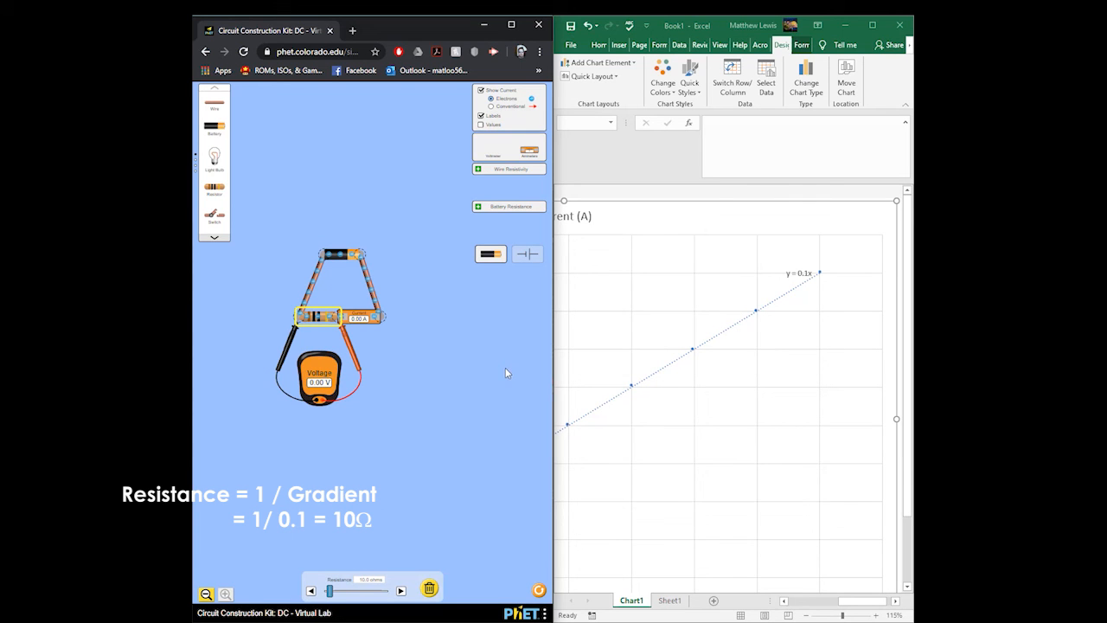
mouse_move(855, 601)
left_mouse_down()
mouse_move(814, 605)
mouse_move(858, 606)
mouse_move(830, 607)
mouse_move(847, 606)
left_mouse_up()
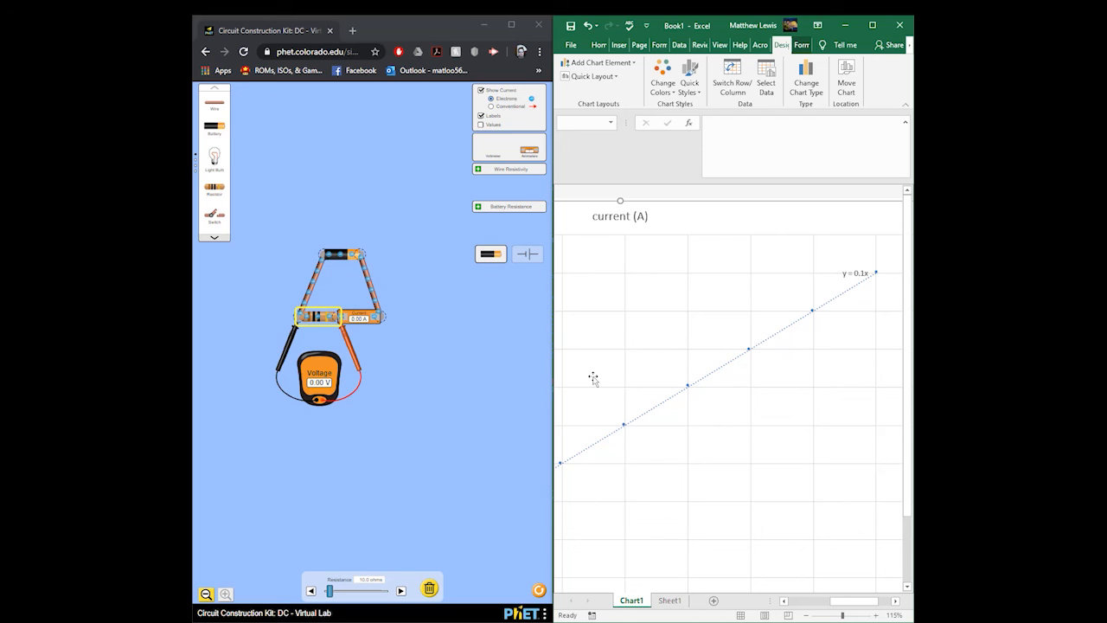
left_click_drag(854, 608, 838, 609)
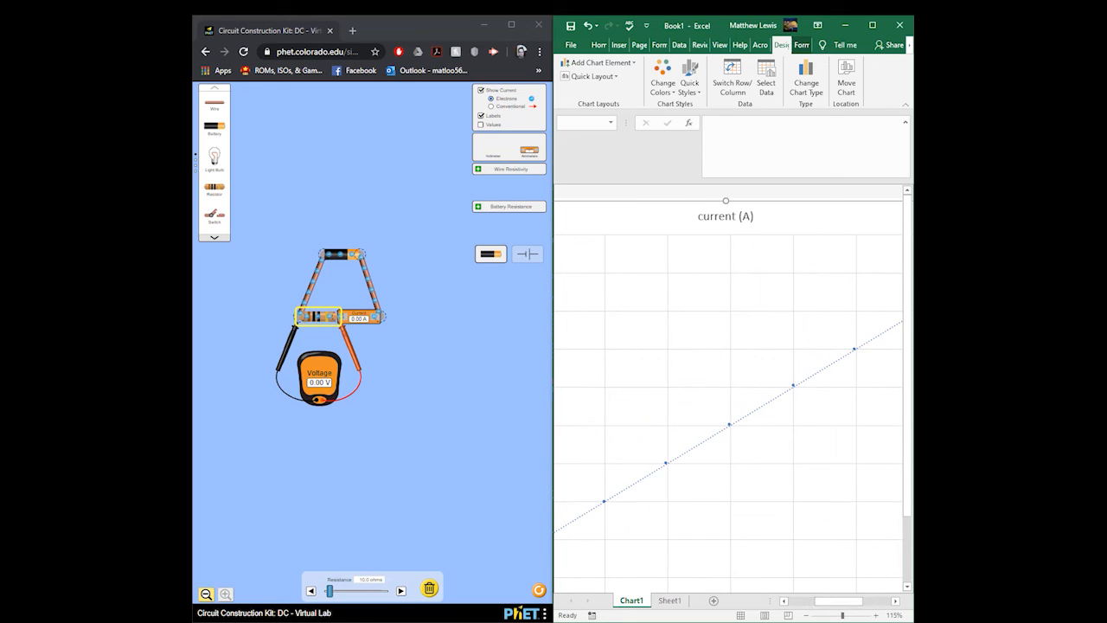